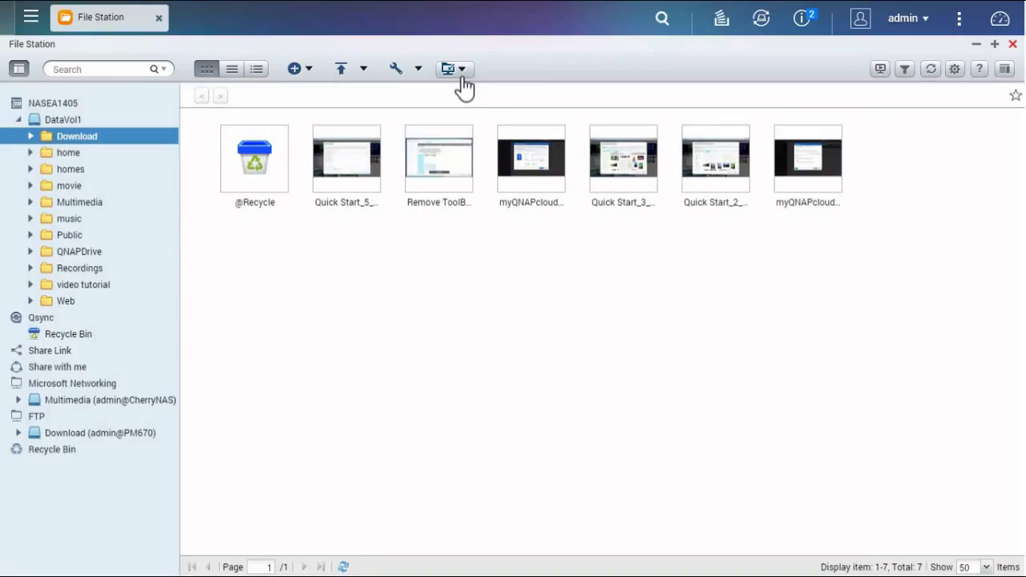
- Start a new GoogleDrive remote connection and submit the suggested Google account e-mail
{"action": "left_click", "coordinate": [461, 77]}
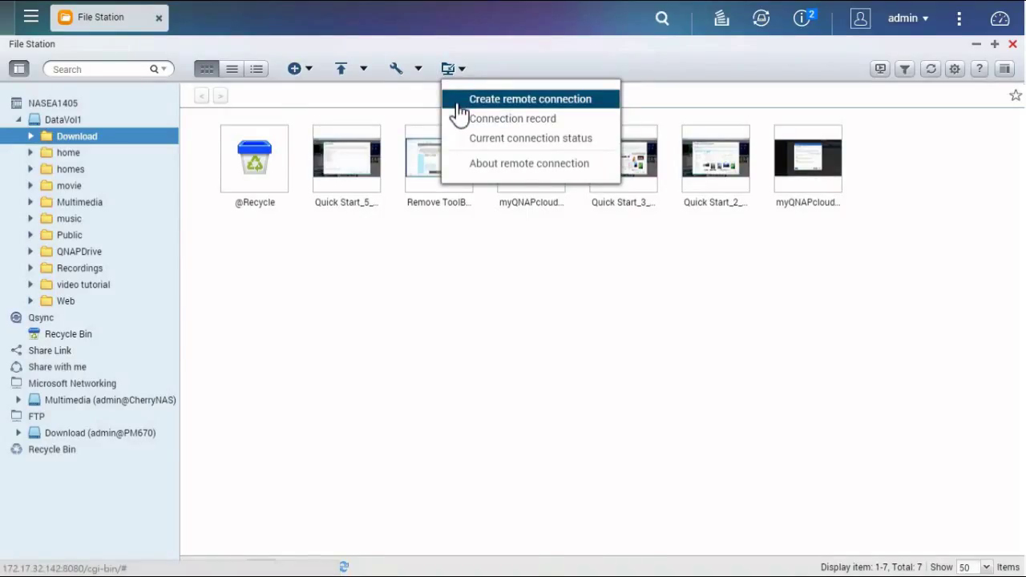
{"action": "left_click", "coordinate": [460, 115]}
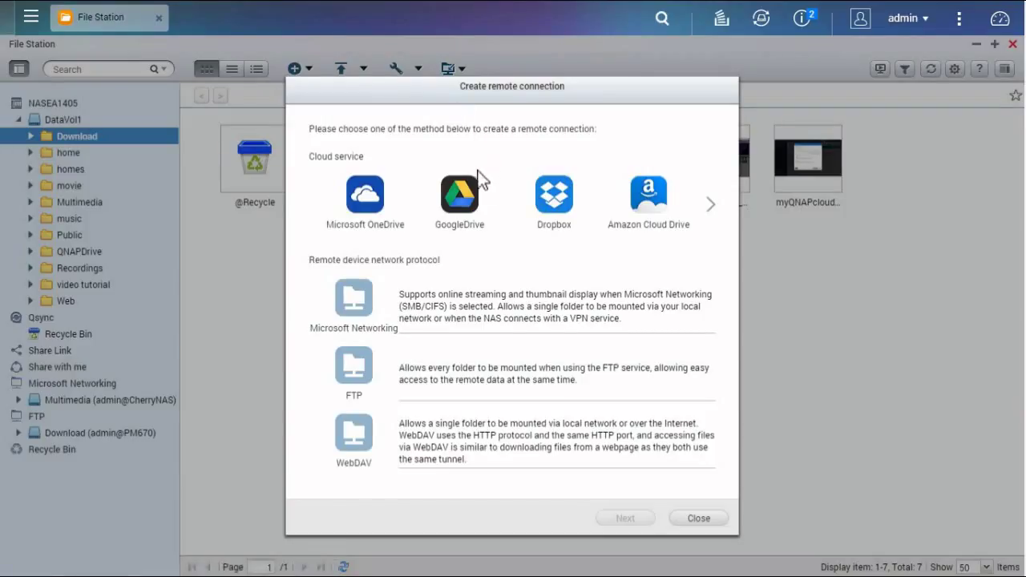
{"action": "left_click", "coordinate": [477, 201]}
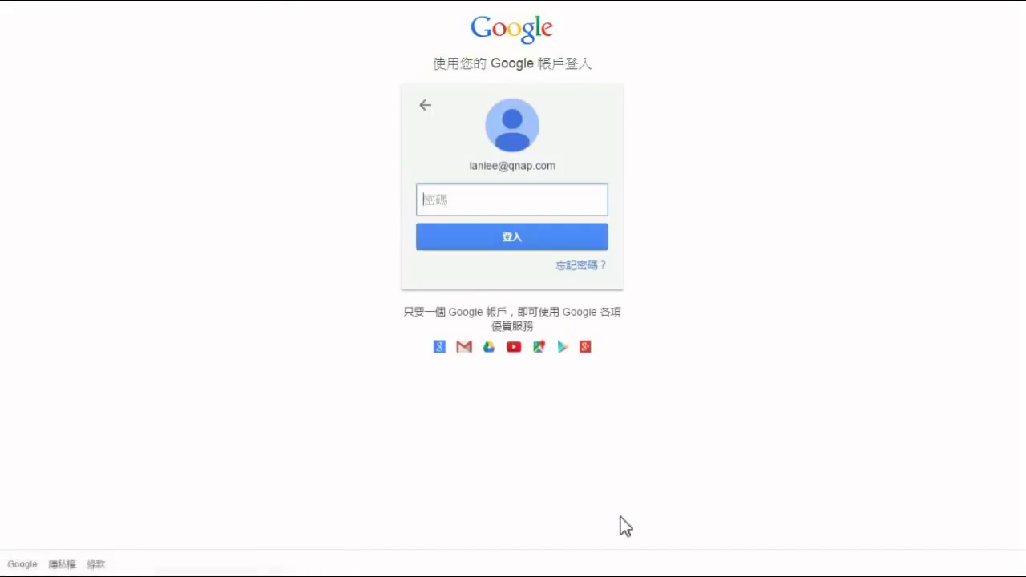
- Sign in with the Google account password and accept QNAP CloudDrive offline access
{"action": "type", "text": "******"}
{"action": "key", "text": "Return"}
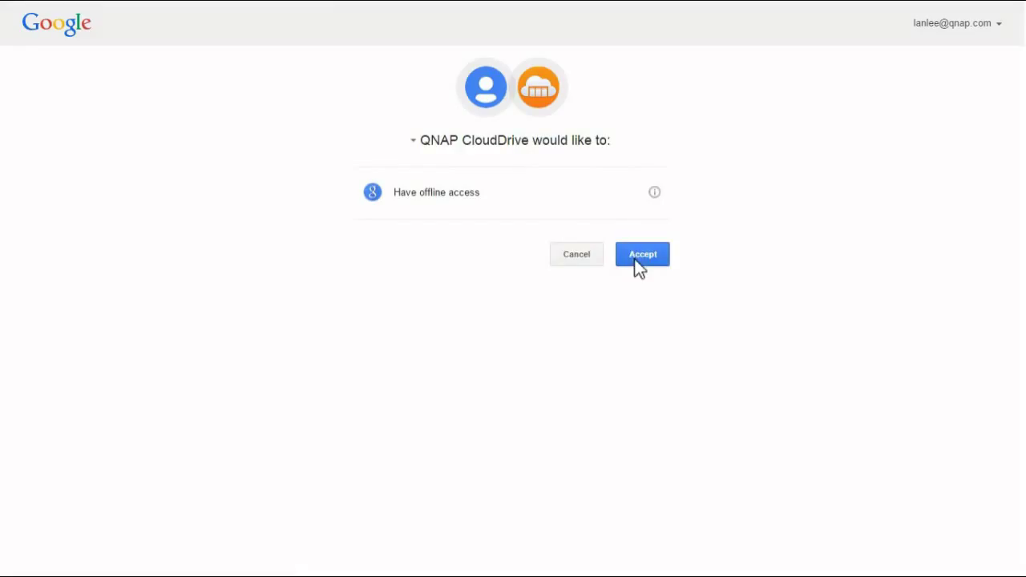
{"action": "left_click", "coordinate": [639, 265]}
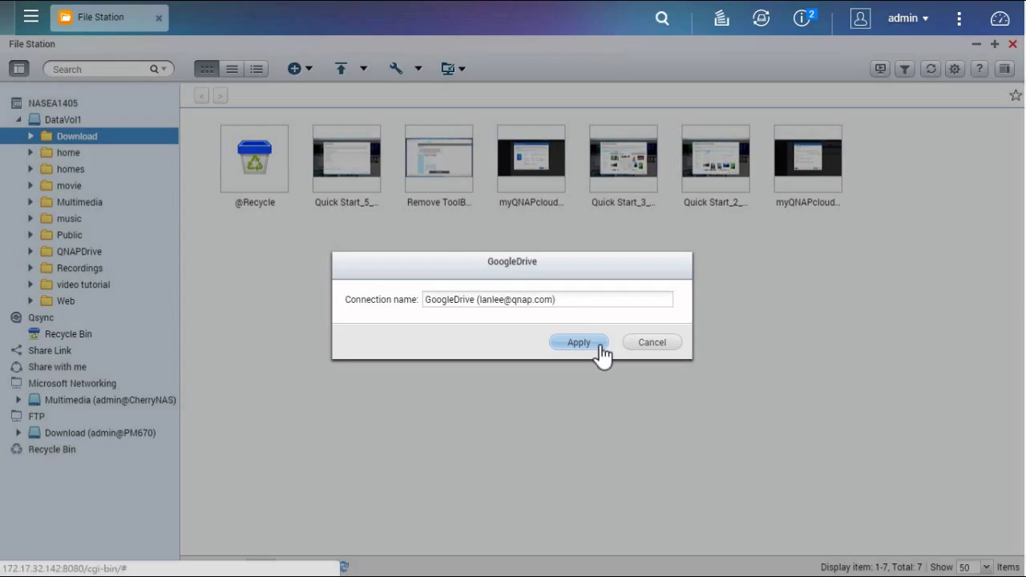
- Save the GoogleDrive connection under its name and reopen the remote connection menu
{"action": "left_click", "coordinate": [600, 345]}
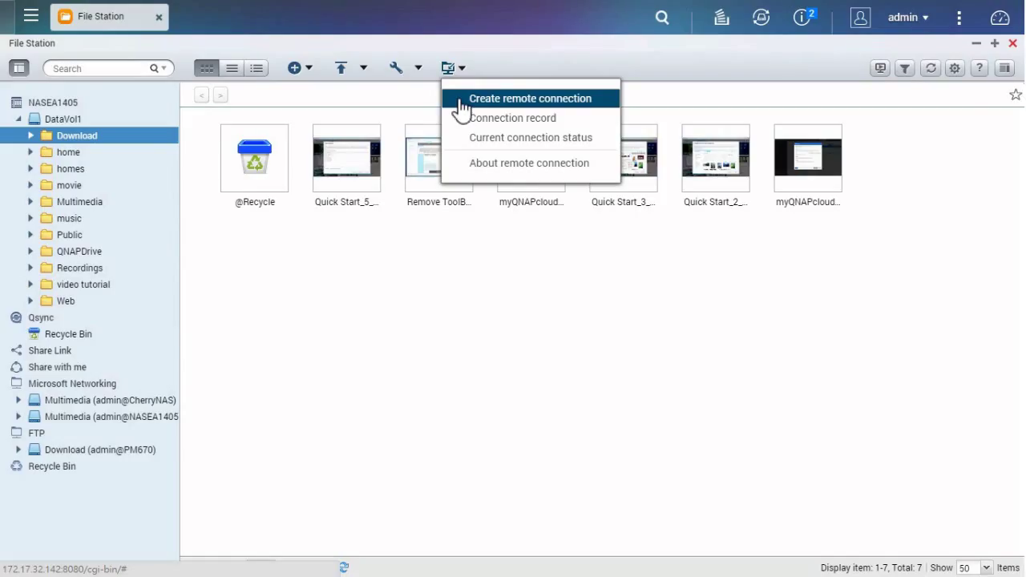
{"action": "left_click", "coordinate": [462, 99]}
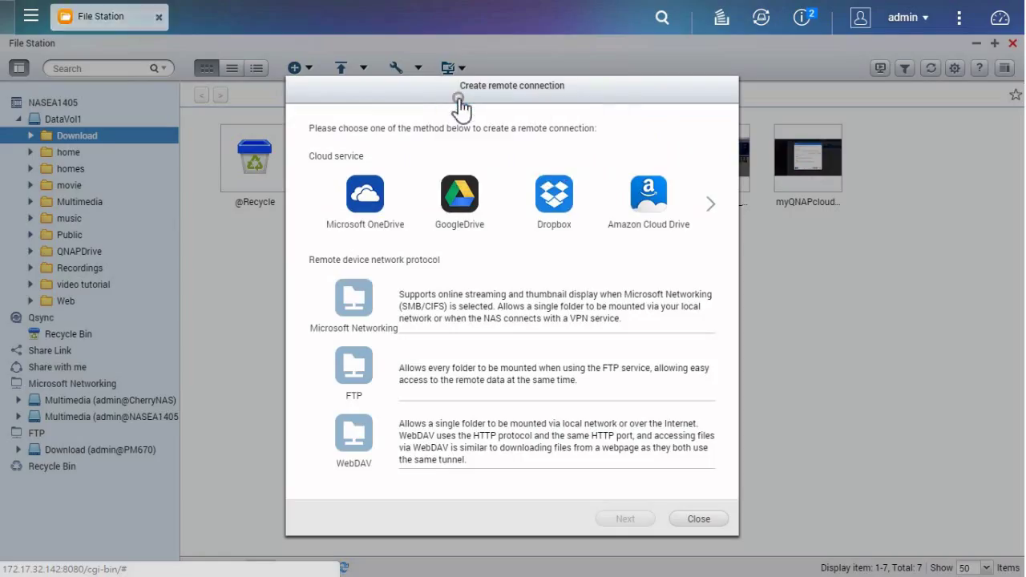
- Compare the Microsoft Networking, FTP and WebDAV protocols, then open the Microsoft Networking form
{"action": "left_click", "coordinate": [408, 294]}
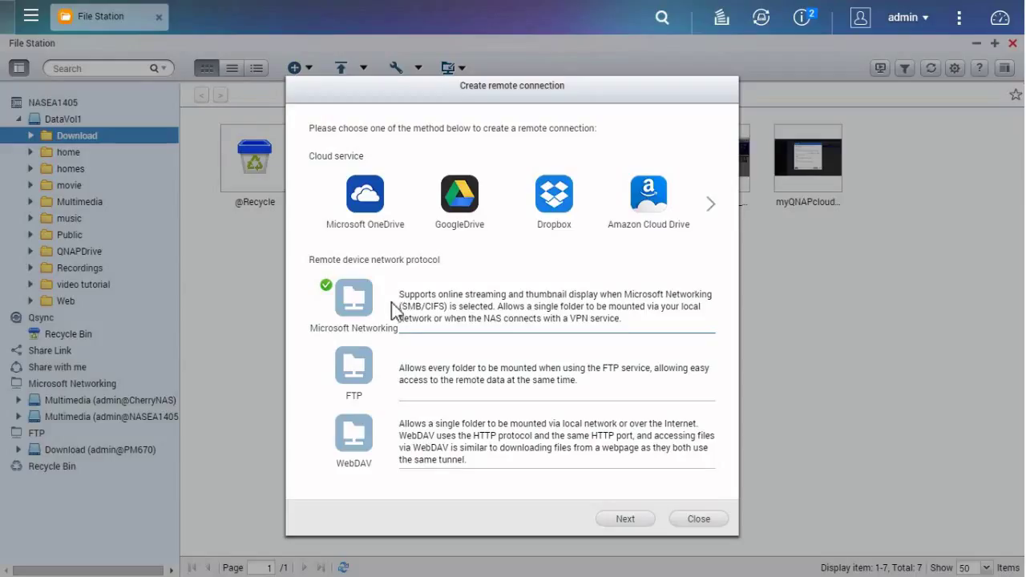
{"action": "left_click", "coordinate": [384, 361]}
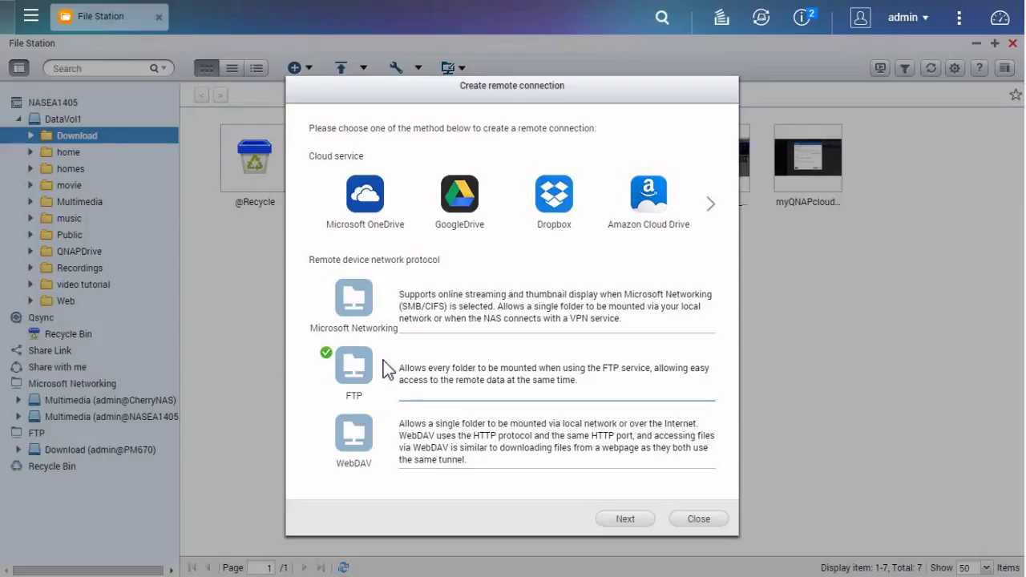
{"action": "left_click", "coordinate": [383, 431]}
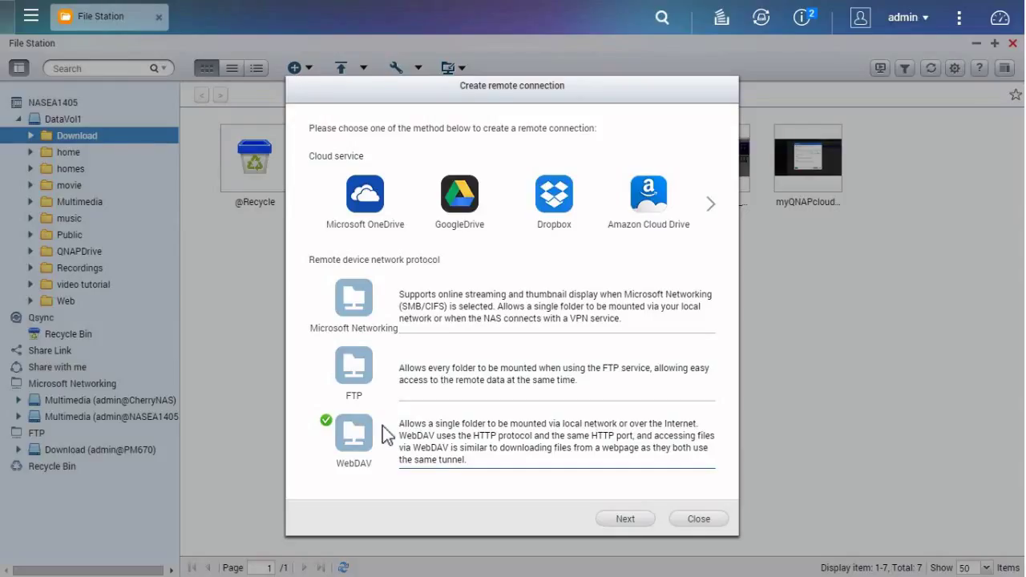
{"action": "double_click", "coordinate": [380, 307]}
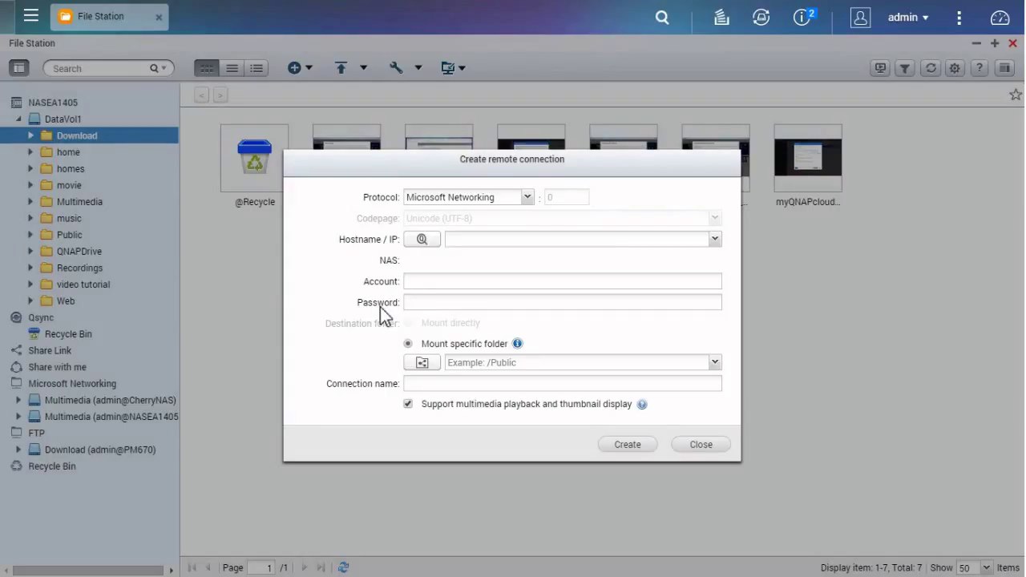
- Search for NAS hosts and set the hostname to 172.17.32.142
{"action": "left_click", "coordinate": [423, 240]}
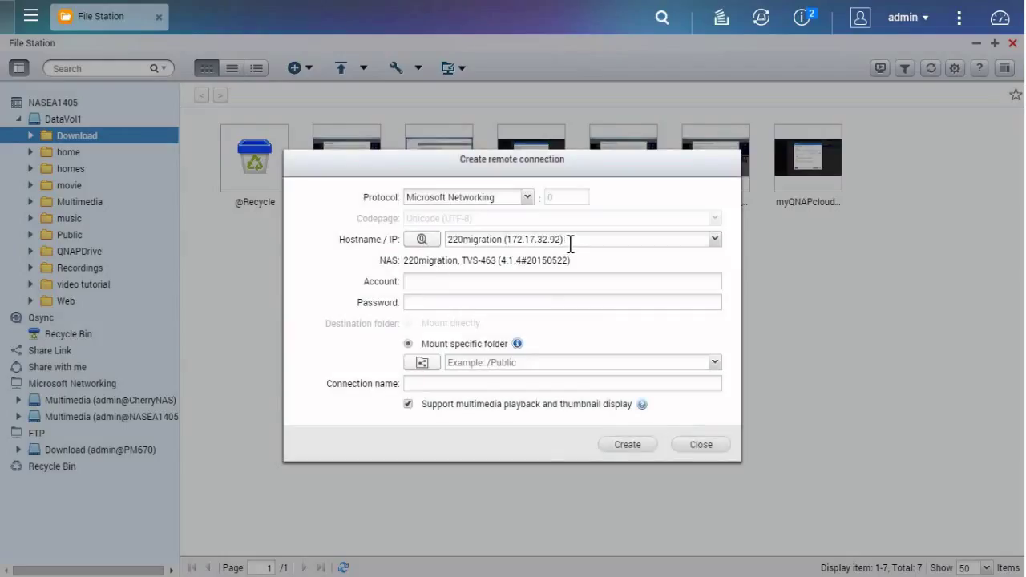
{"action": "left_click", "coordinate": [570, 240]}
{"action": "left_click_drag", "start_coordinate": [570, 240], "coordinate": [362, 252]}
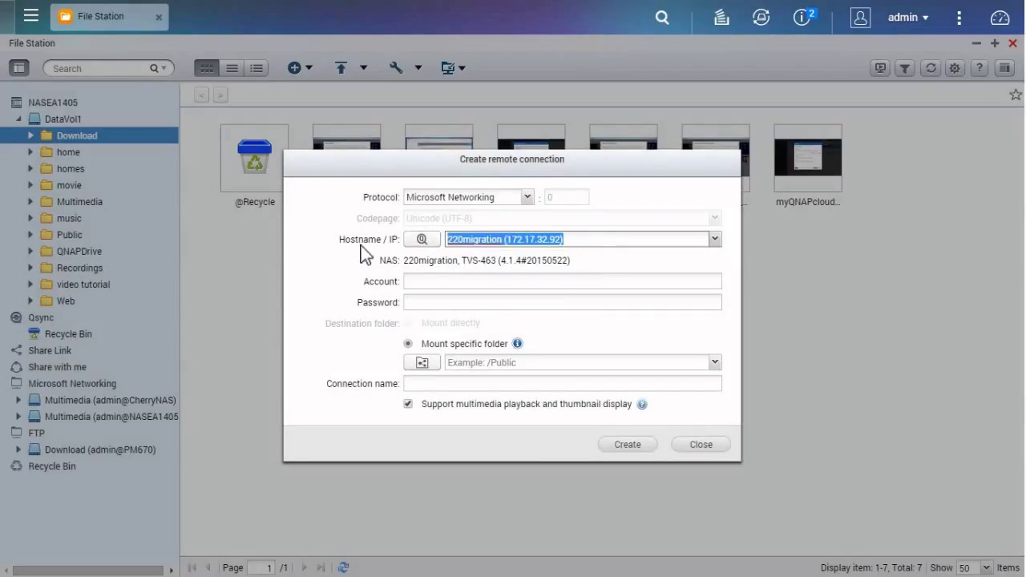
{"action": "type", "text": "172.17.32."}
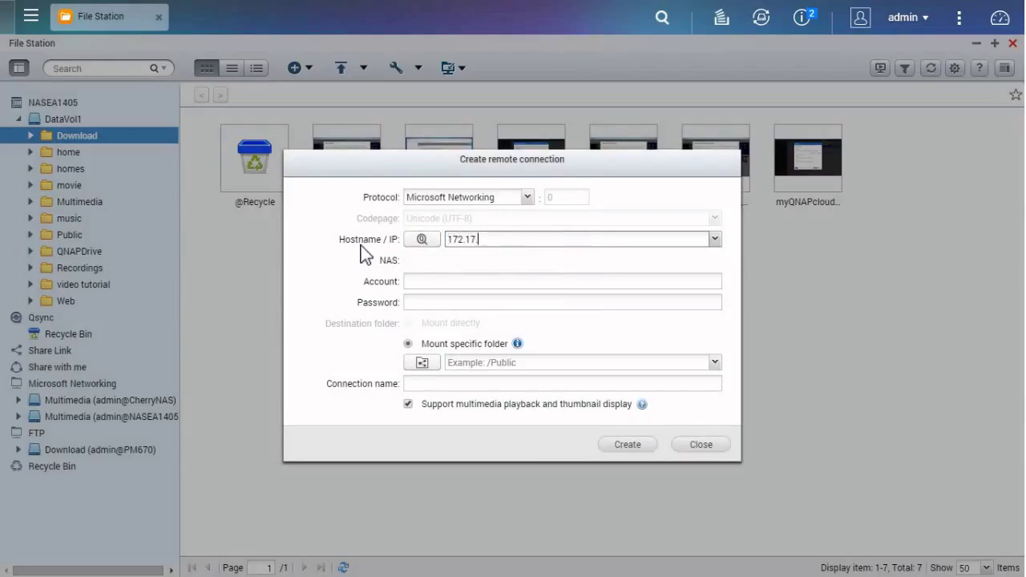
{"action": "type", "text": "142"}
- Enter the admin account and its password, then retrieve the remote folder list
{"action": "left_click", "coordinate": [415, 281]}
{"action": "type", "text": "admin"}
{"action": "key", "text": "Tab"}
{"action": "type", "text": "admin"}
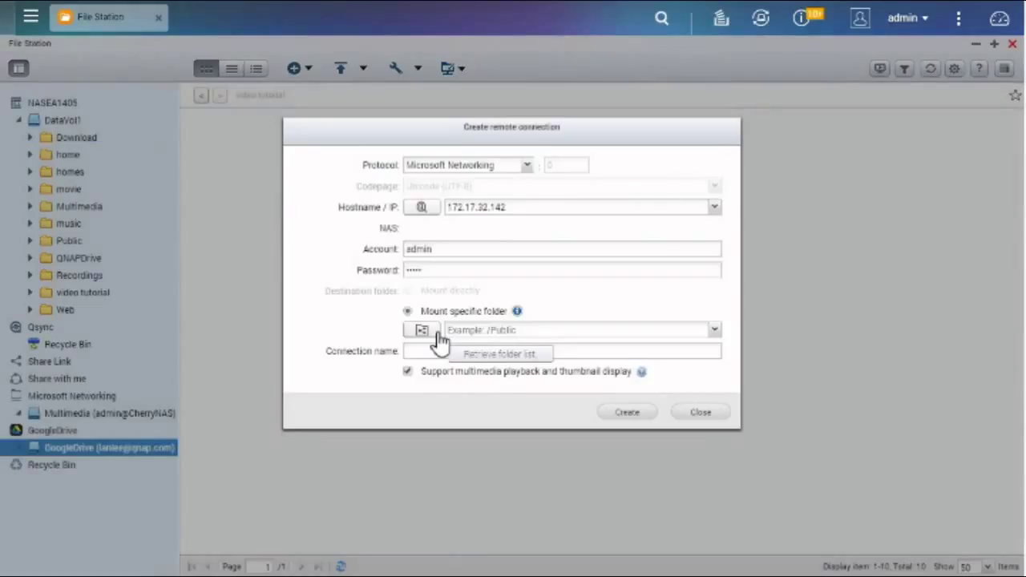
{"action": "left_click", "coordinate": [438, 332]}
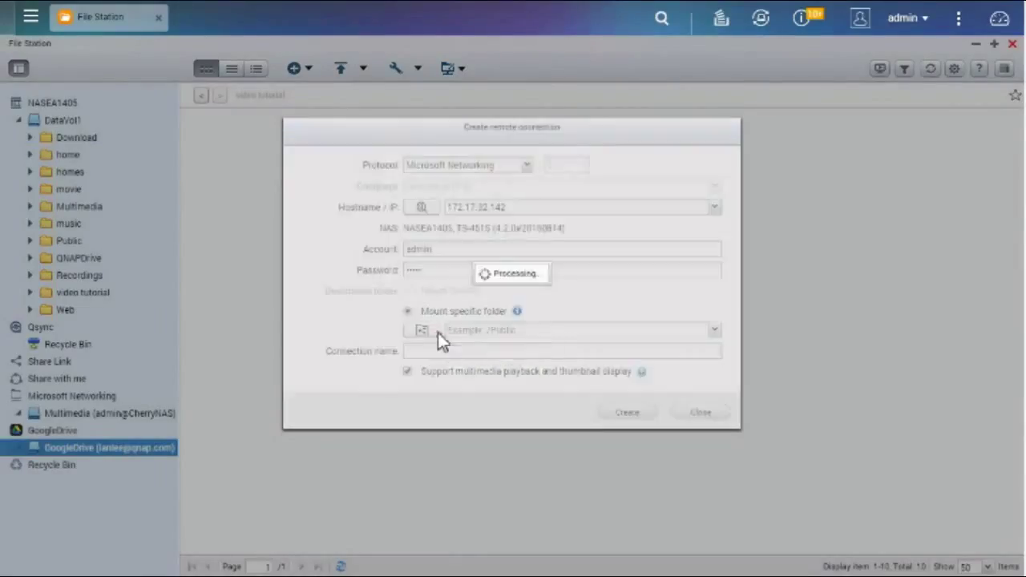
- Mount the /movie folder, name the connection 'admin', and create it
{"action": "left_click", "coordinate": [714, 329]}
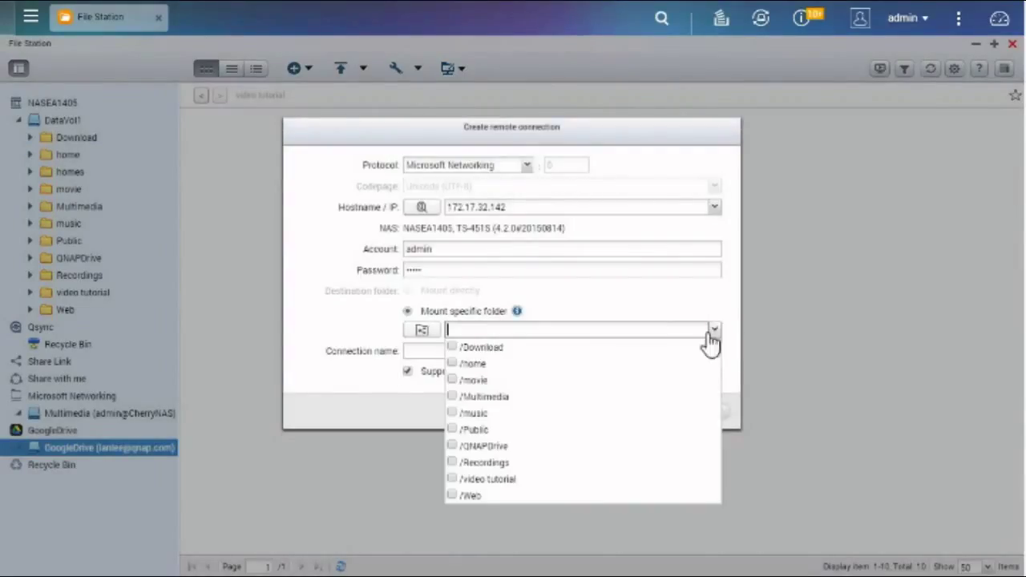
{"action": "left_click", "coordinate": [454, 380]}
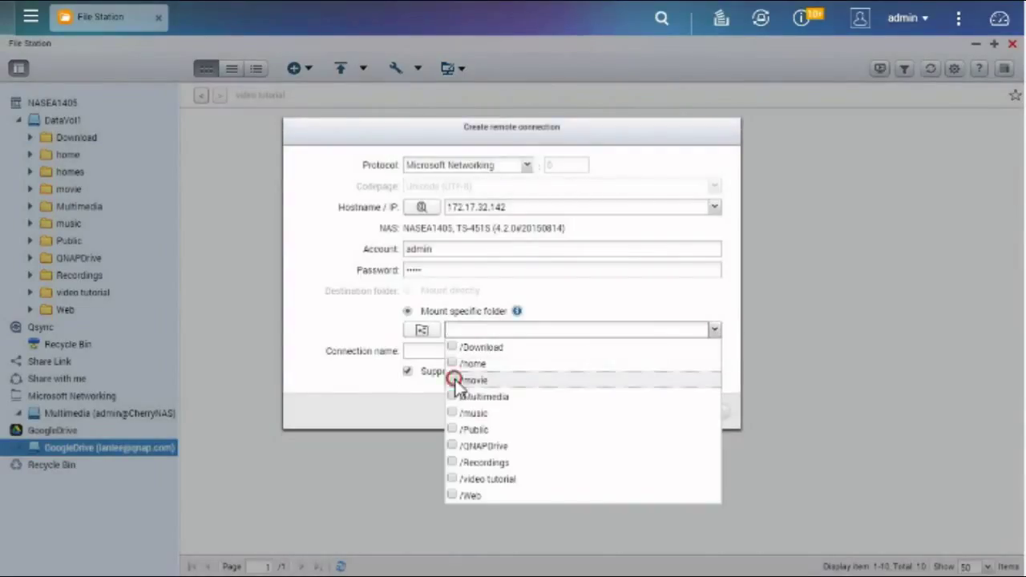
{"action": "left_click", "coordinate": [446, 299]}
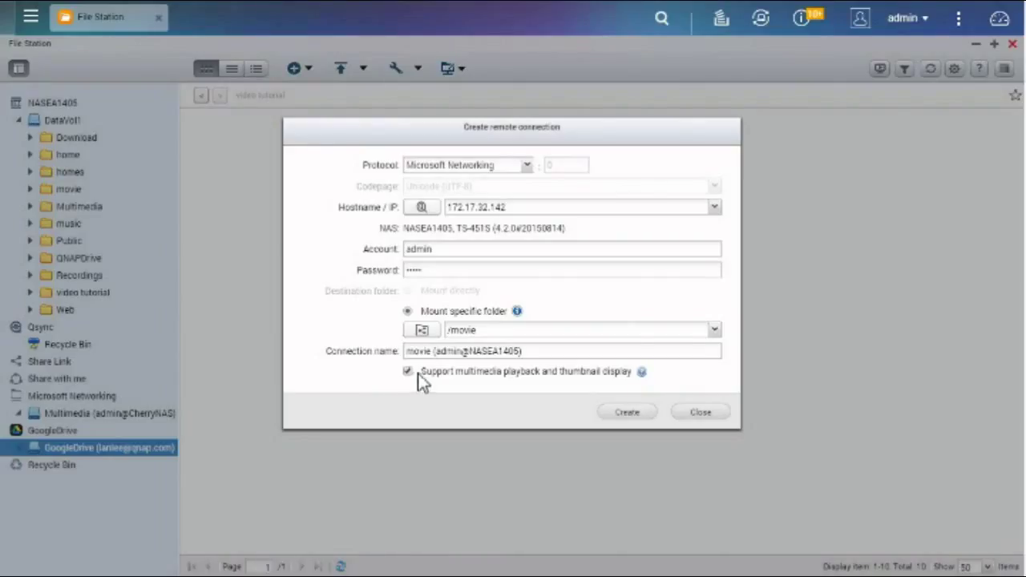
{"action": "left_click_drag", "start_coordinate": [545, 350], "coordinate": [374, 350]}
{"action": "type", "text": "admin"}
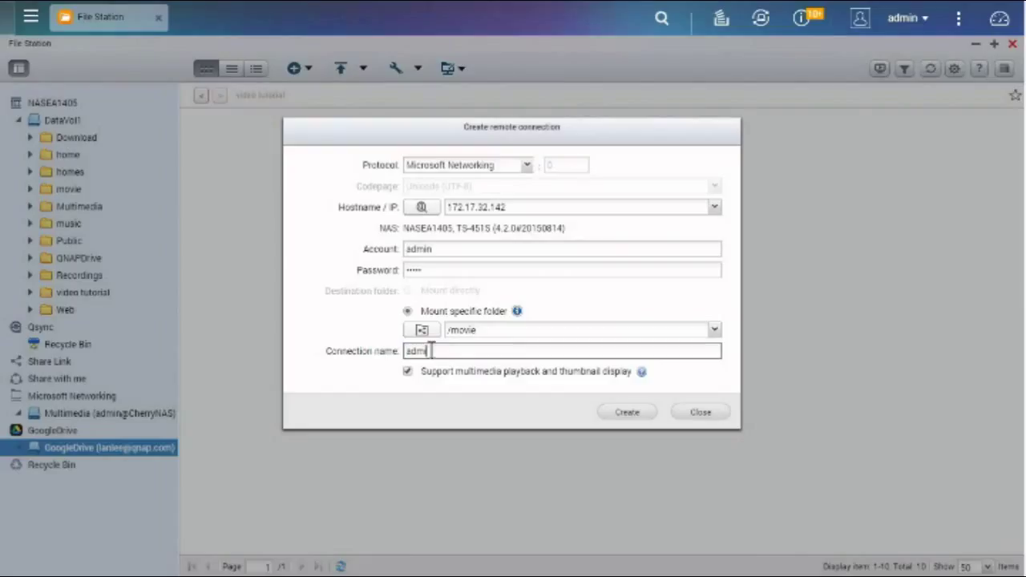
{"action": "left_click", "coordinate": [632, 413]}
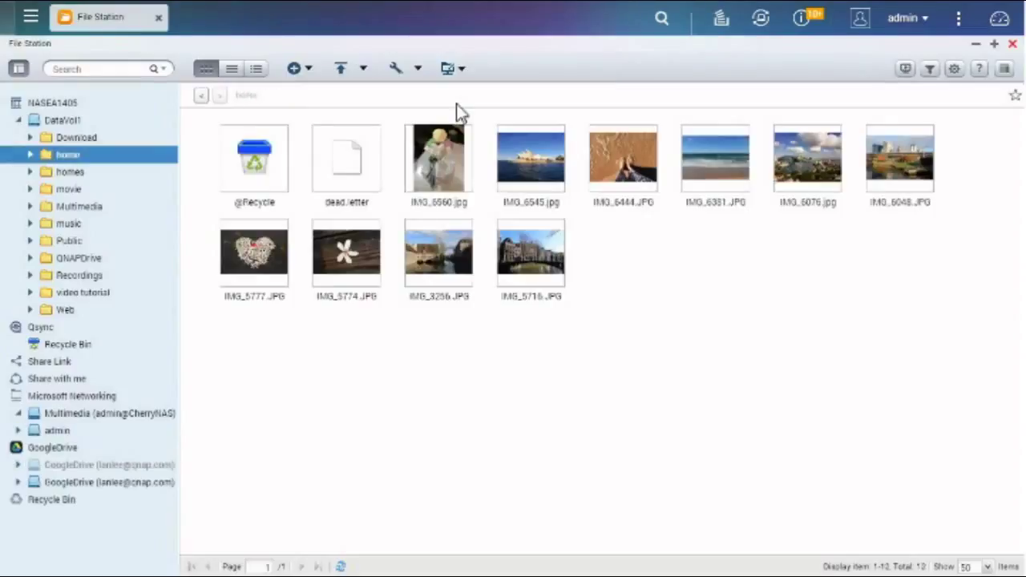
{"action": "left_click", "coordinate": [462, 73]}
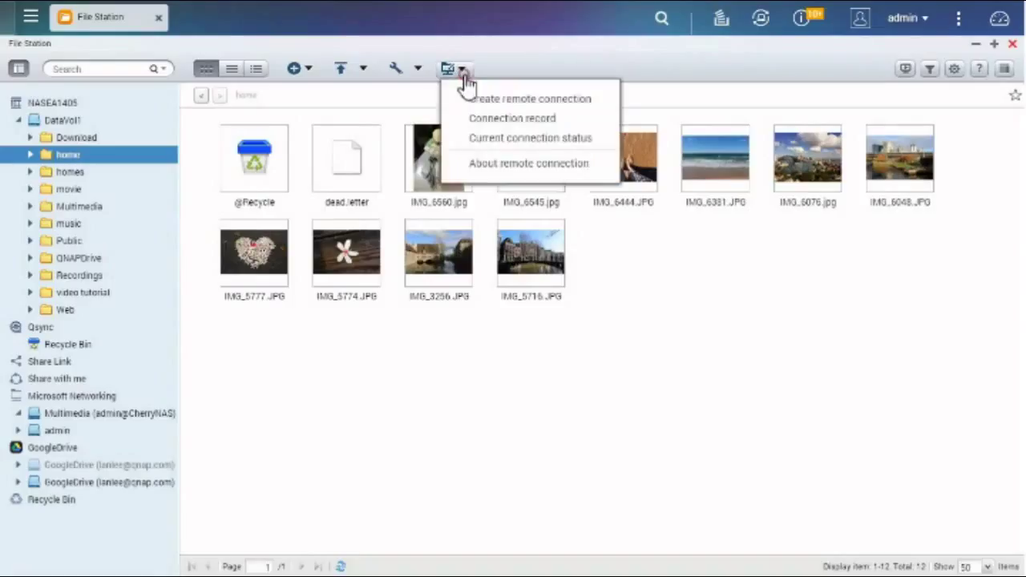
{"action": "left_click", "coordinate": [464, 141]}
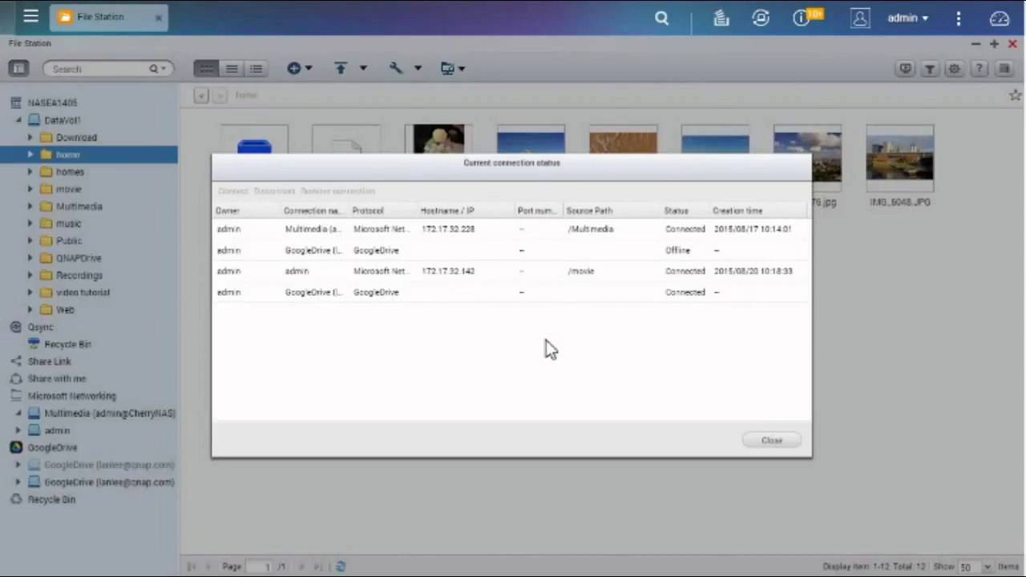
{"action": "left_click", "coordinate": [543, 298]}
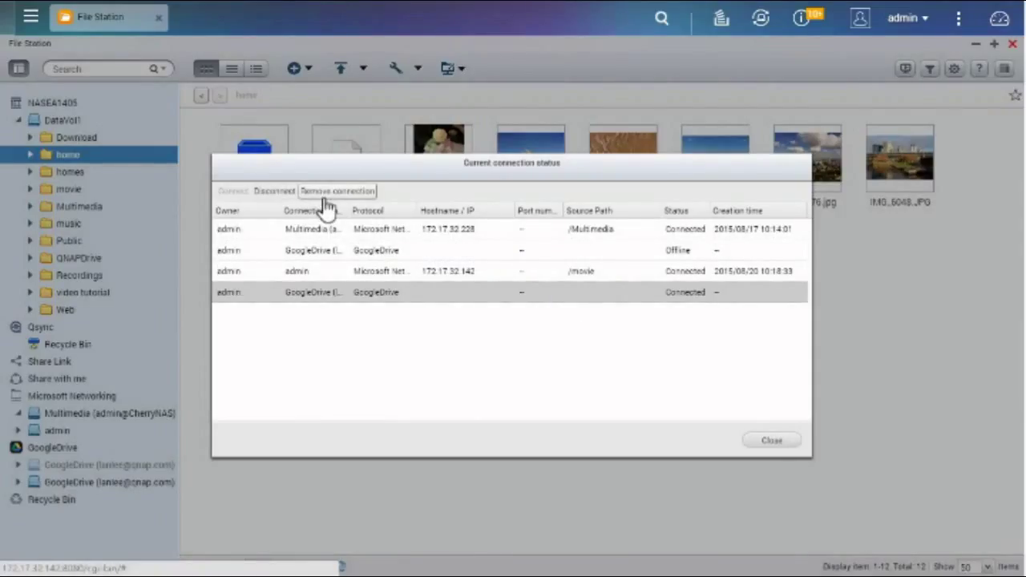
{"action": "left_click", "coordinate": [758, 442]}
{"action": "left_click", "coordinate": [455, 73]}
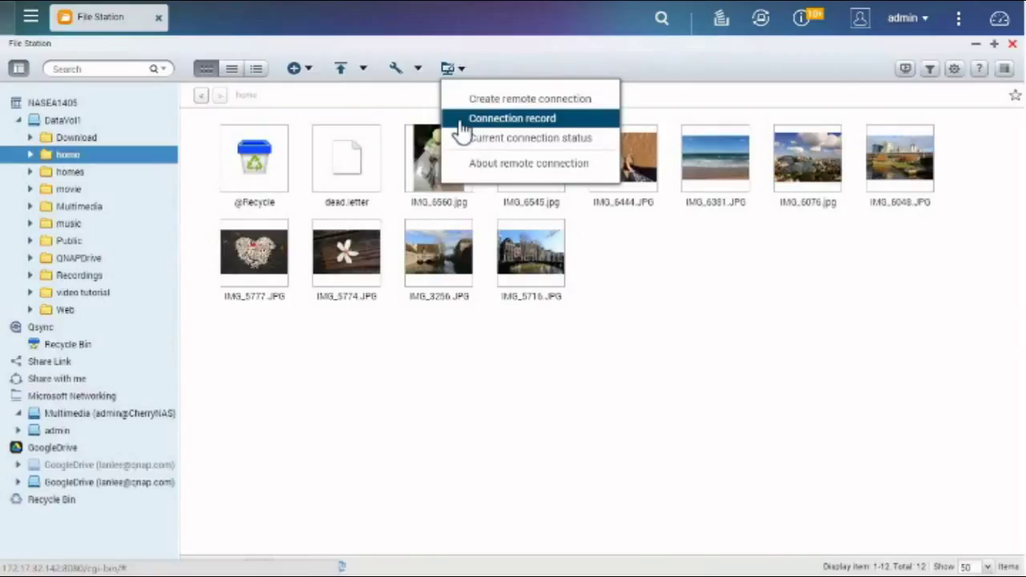
{"action": "left_click", "coordinate": [464, 128]}
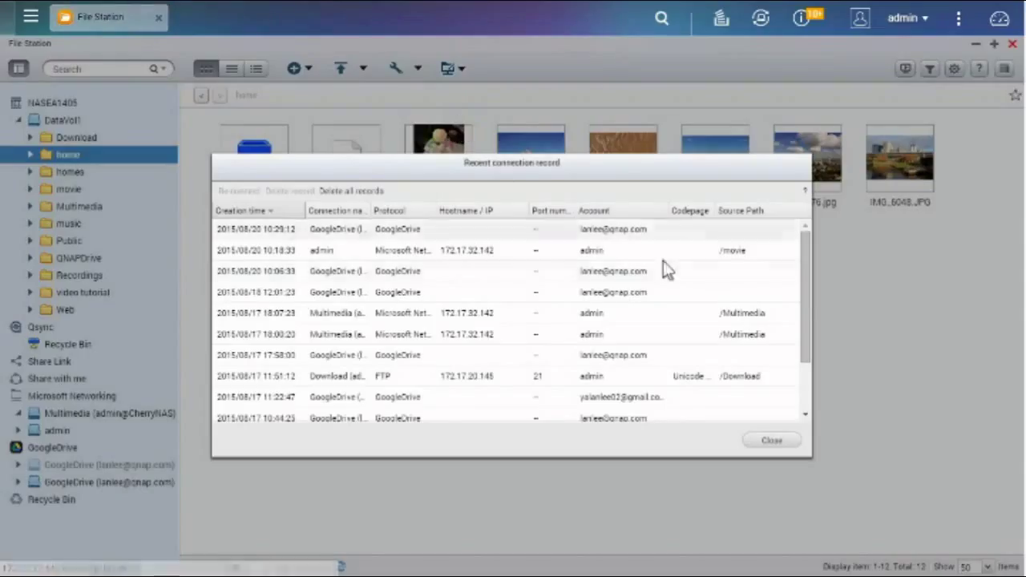
{"action": "left_click_drag", "start_coordinate": [807, 292], "coordinate": [803, 374]}
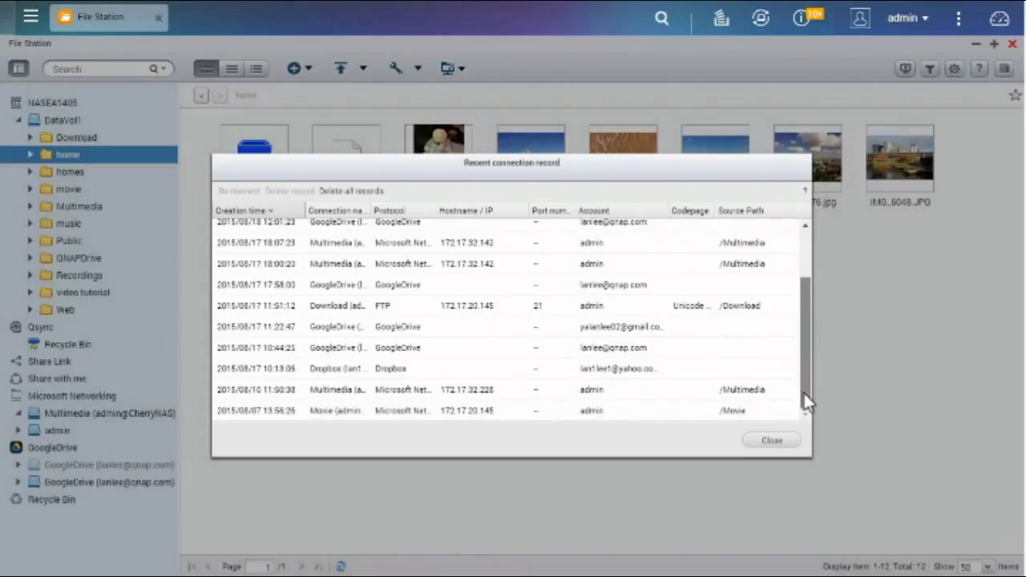
{"action": "left_click", "coordinate": [802, 392]}
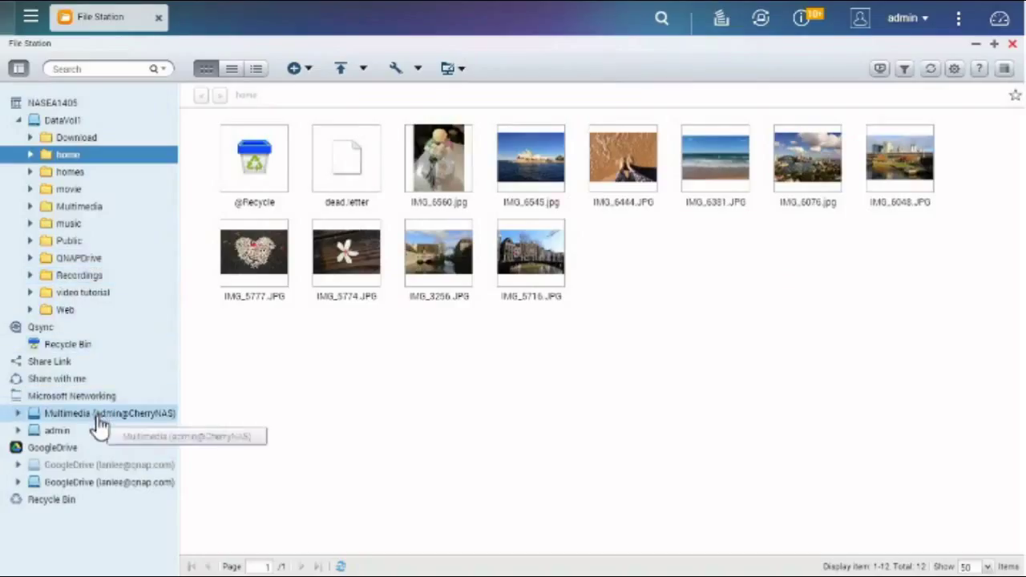
{"action": "left_click", "coordinate": [99, 414]}
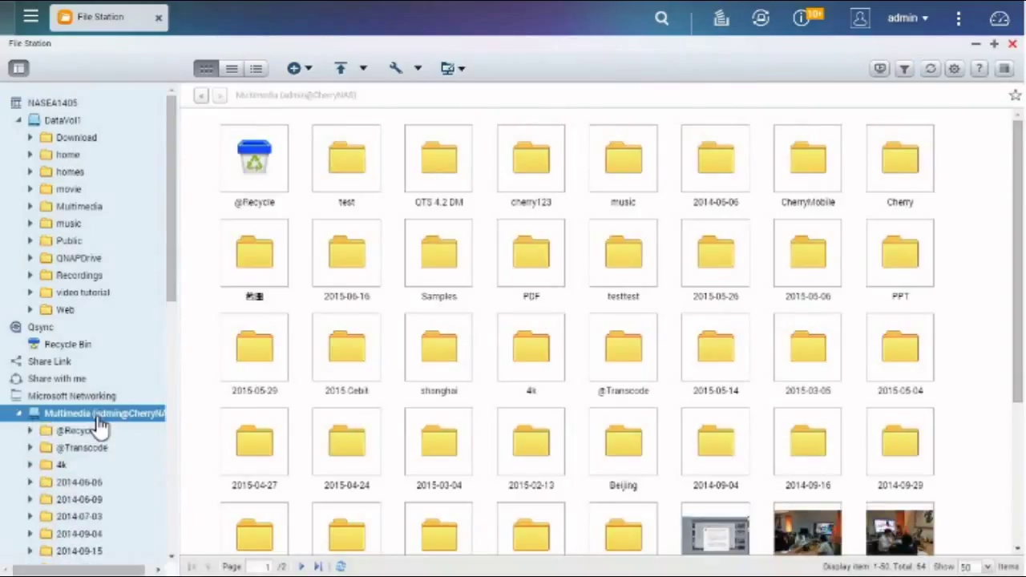
- Copy IMG_6635.JPG from remote 2014-07-03 into the local Multimedia folder, skipping duplicates
{"action": "left_click", "coordinate": [94, 521]}
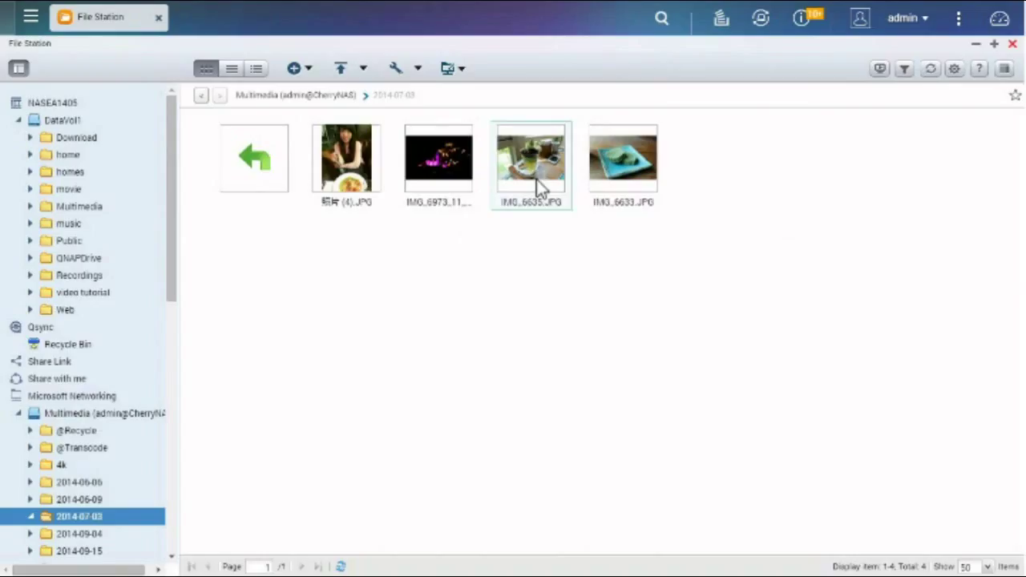
{"action": "left_click_drag", "start_coordinate": [537, 186], "coordinate": [80, 211]}
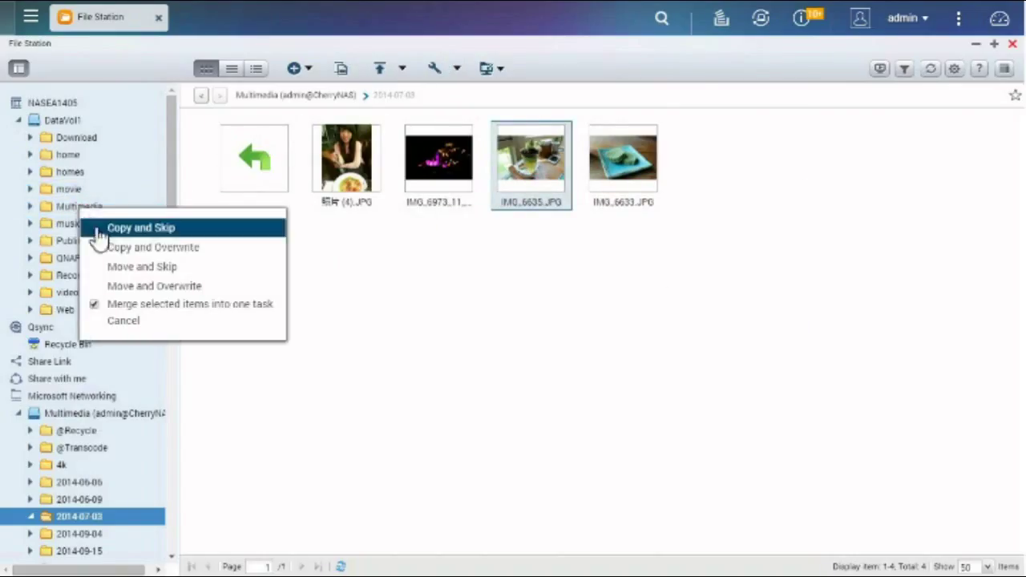
{"action": "left_click", "coordinate": [93, 231]}
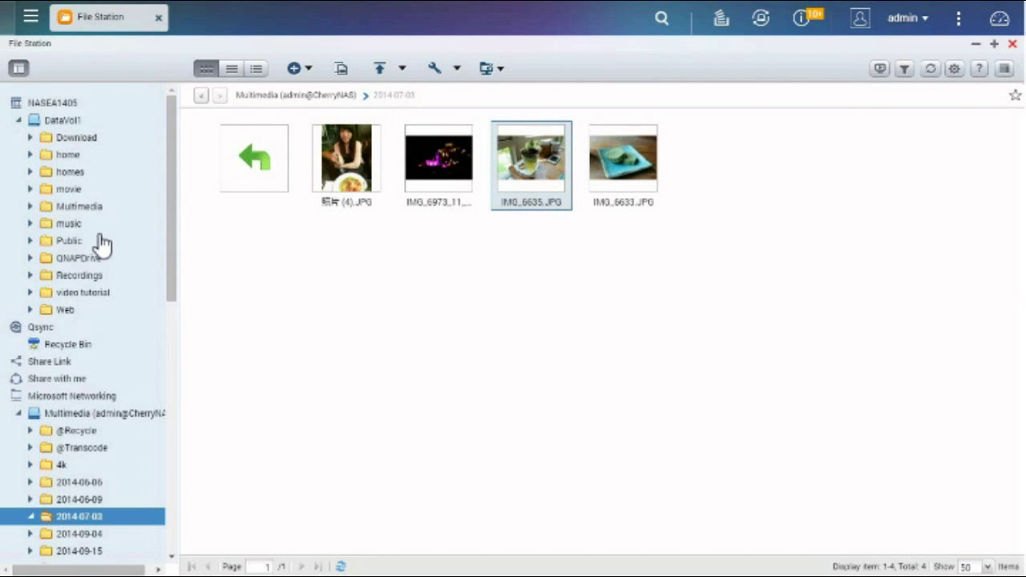